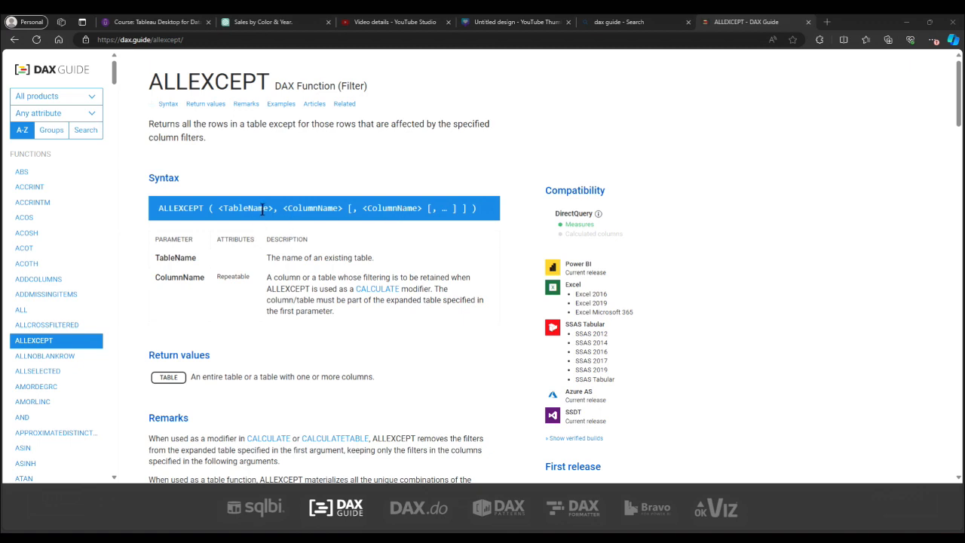
{"action": "scroll", "coordinate": [263, 210], "scroll_direction": "down", "scroll_amount": 3}
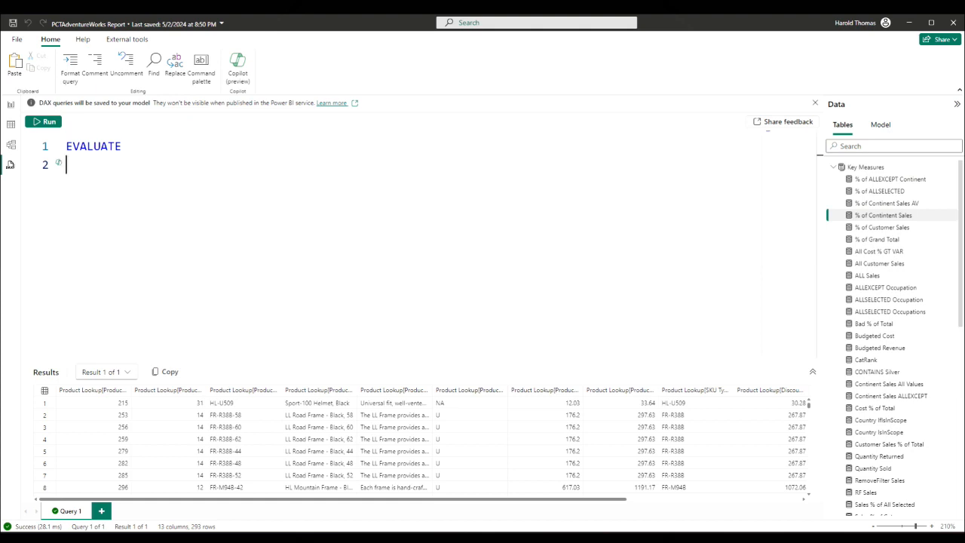
- Start an ALLEXCEPT call on the line beneath EVALUATE in the DAX query
{"action": "type", "text": "ALL"}
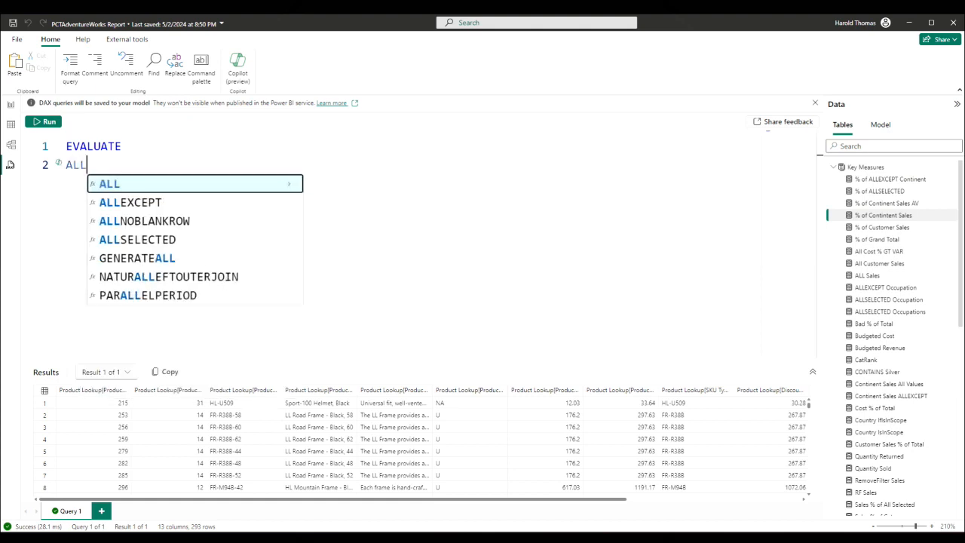
{"action": "key", "text": "Down"}
{"action": "key", "text": "Tab"}
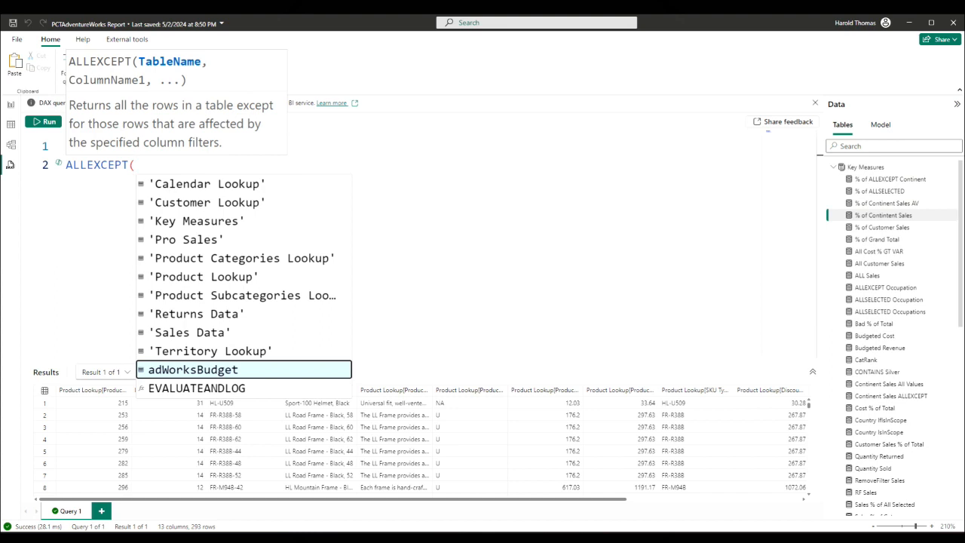
{"action": "type", "text": "p"}
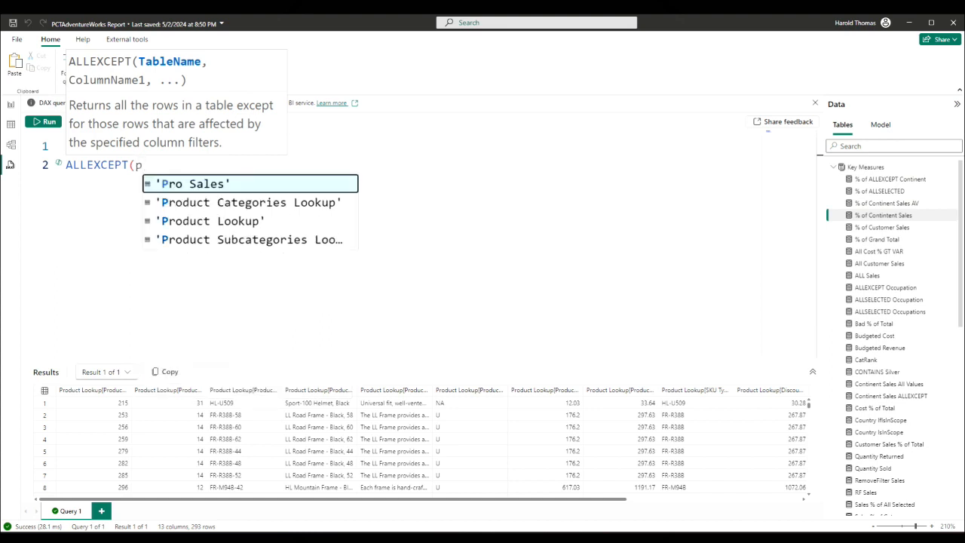
{"action": "key", "text": "Down"}
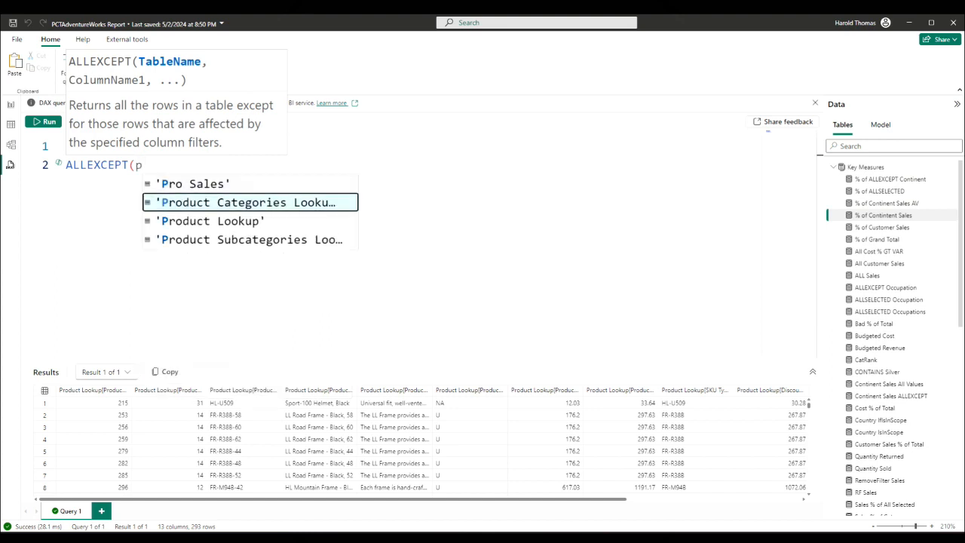
{"action": "key", "text": "Tab"}
{"action": "key", "text": "BackSpace"}
{"action": "key", "text": "BackSpace"}
{"action": "key", "text": "BackSpace"}
{"action": "key", "text": "BackSpace"}
{"action": "key", "text": "BackSpace"}
{"action": "key", "text": "BackSpace"}
{"action": "key", "text": "BackSpace"}
{"action": "key", "text": "BackSpace"}
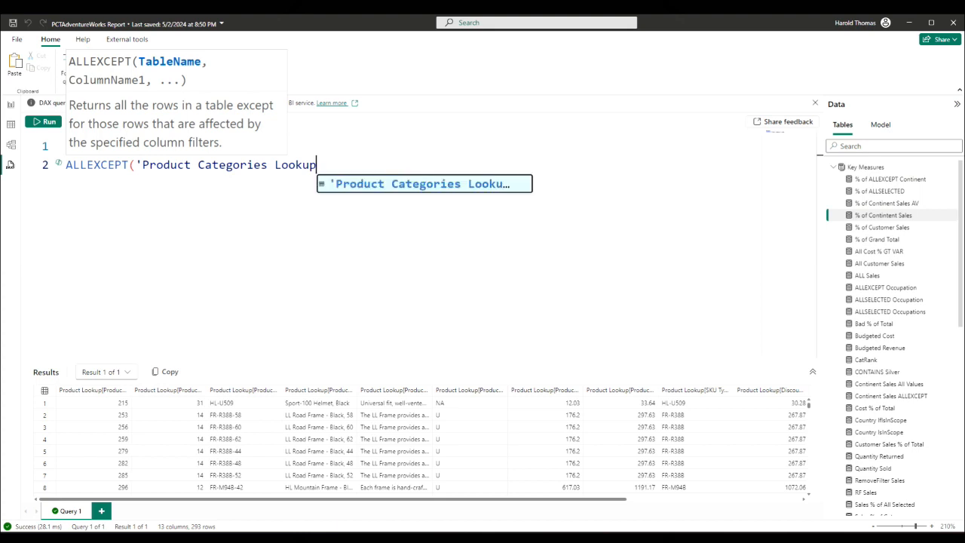
{"action": "key", "text": "BackSpace"}
{"action": "key", "text": "BackSpace"}
{"action": "key", "text": "BackSpace"}
{"action": "key", "text": "BackSpace"}
{"action": "key", "text": "BackSpace"}
{"action": "key", "text": "BackSpace"}
{"action": "key", "text": "BackSpace"}
{"action": "key", "text": "BackSpace"}
{"action": "key", "text": "BackSpace"}
{"action": "key", "text": "BackSpace"}
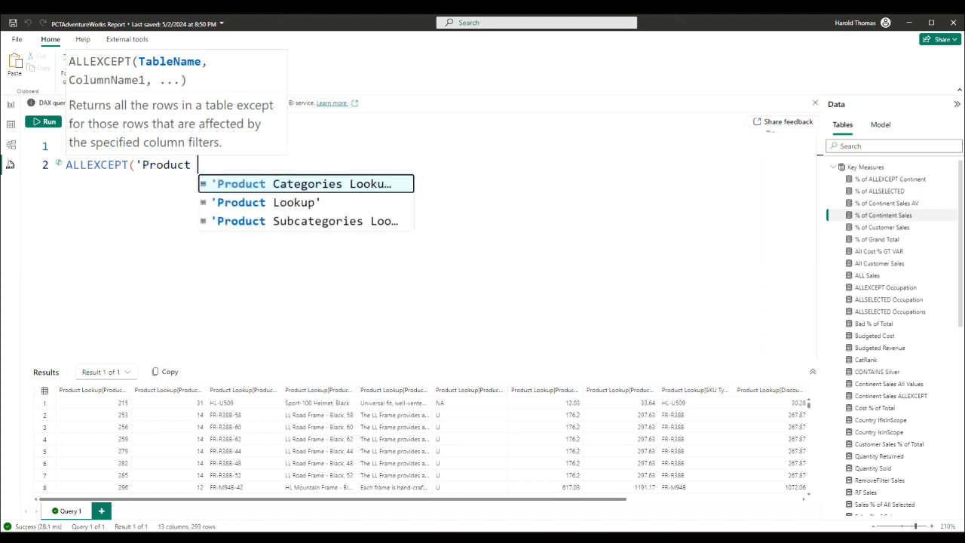
- Complete the ALLEXCEPT call with table 'Product Lookup' and column 'Product Lookup'[ProductColor], and run the query to review its columns
{"action": "type", "text": "L"}
{"action": "key", "text": "Tab"}
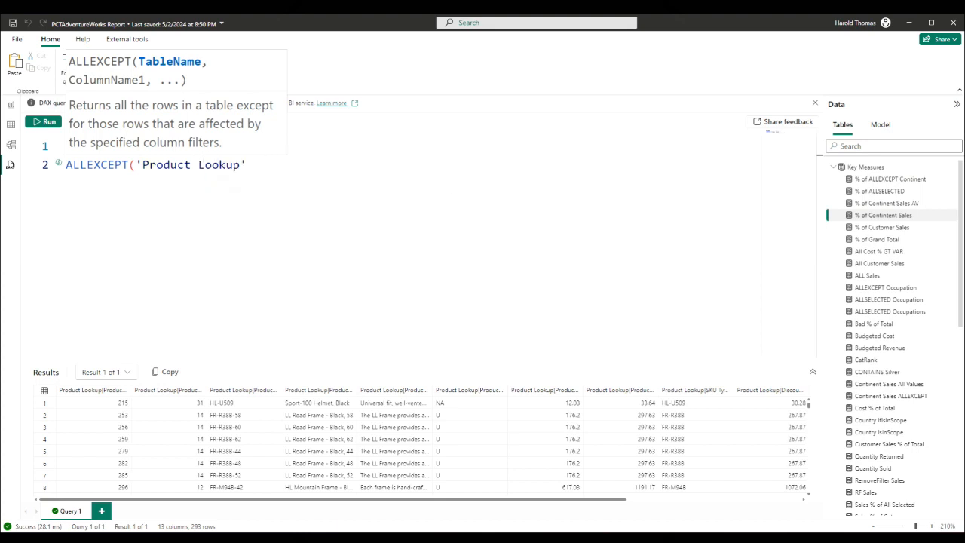
{"action": "type", "text": ","}
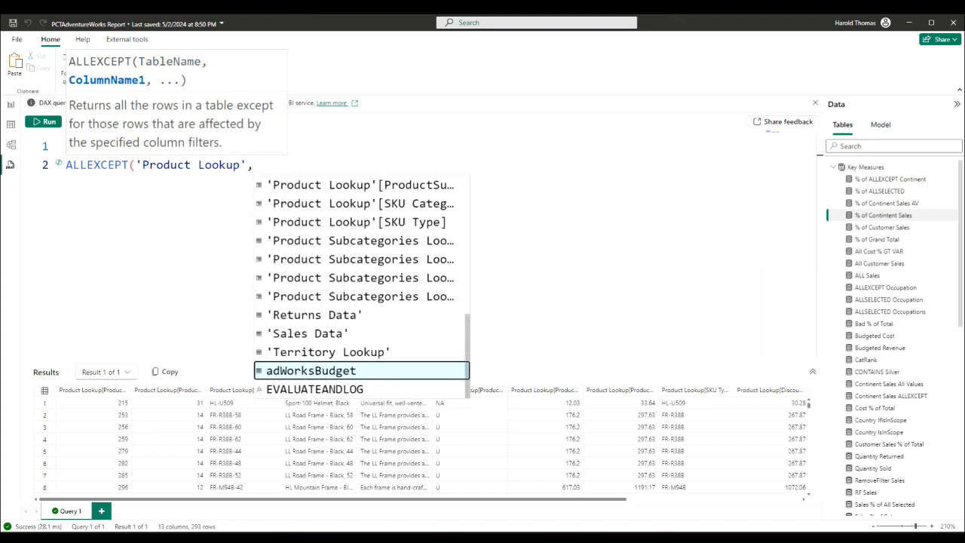
{"action": "type", "text": "color"}
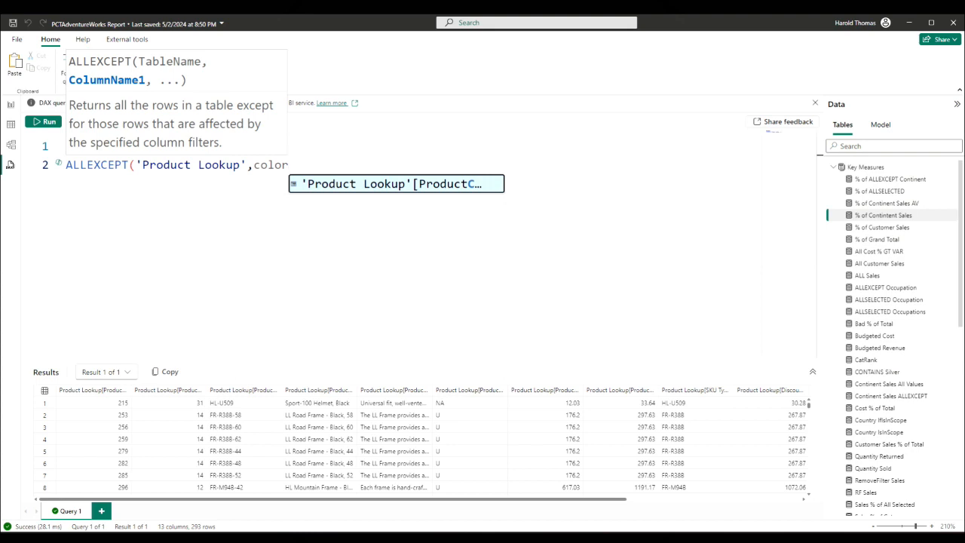
{"action": "key", "text": "Tab"}
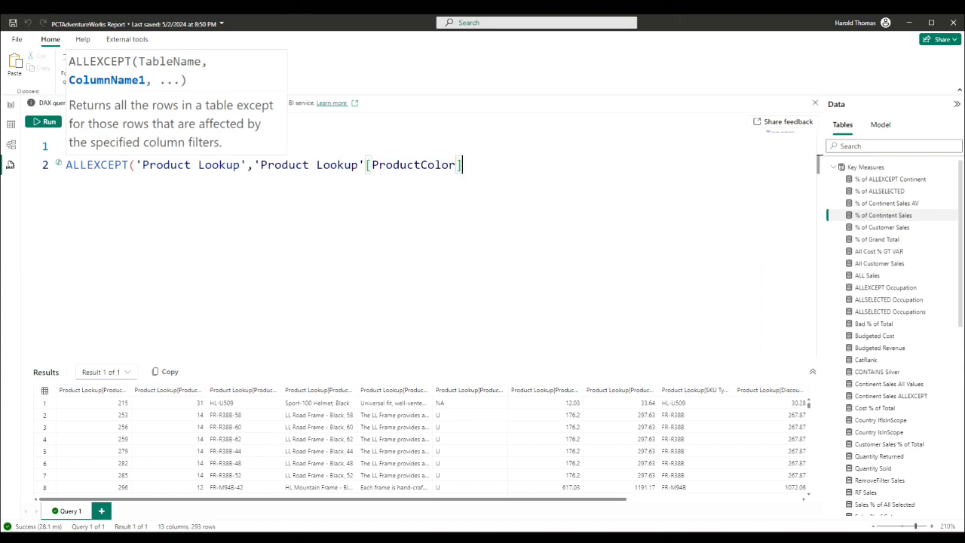
{"action": "type", "text": ")"}
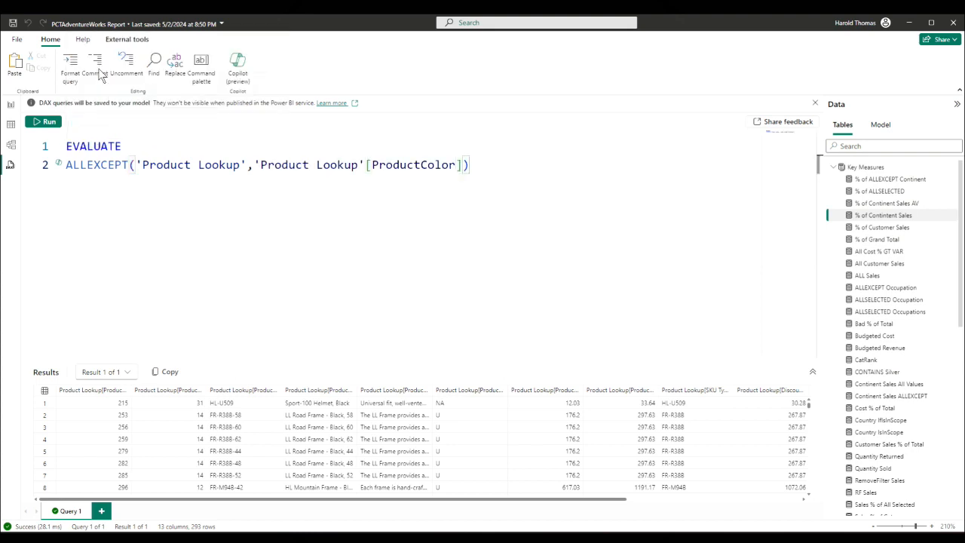
{"action": "left_click", "coordinate": [43, 121]}
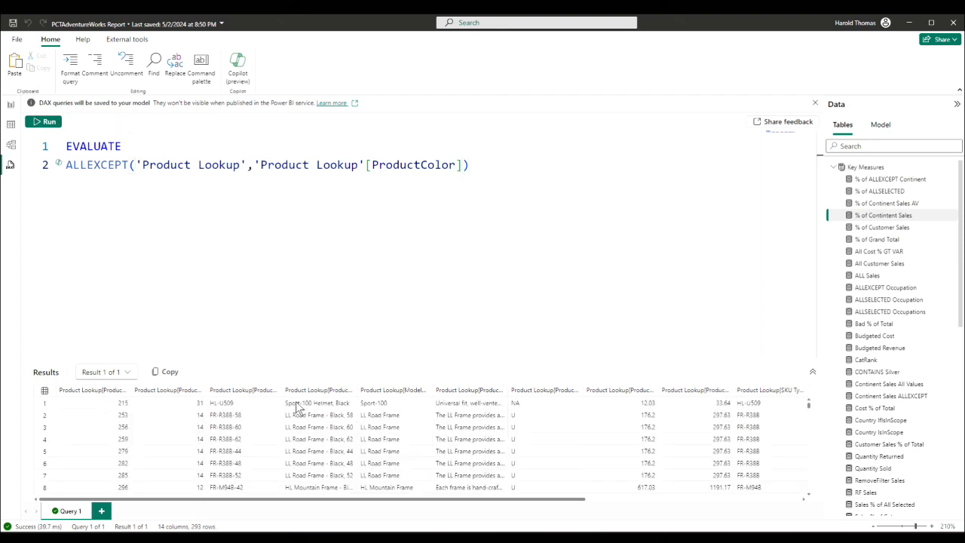
{"action": "left_click_drag", "start_coordinate": [506, 498], "coordinate": [218, 480]}
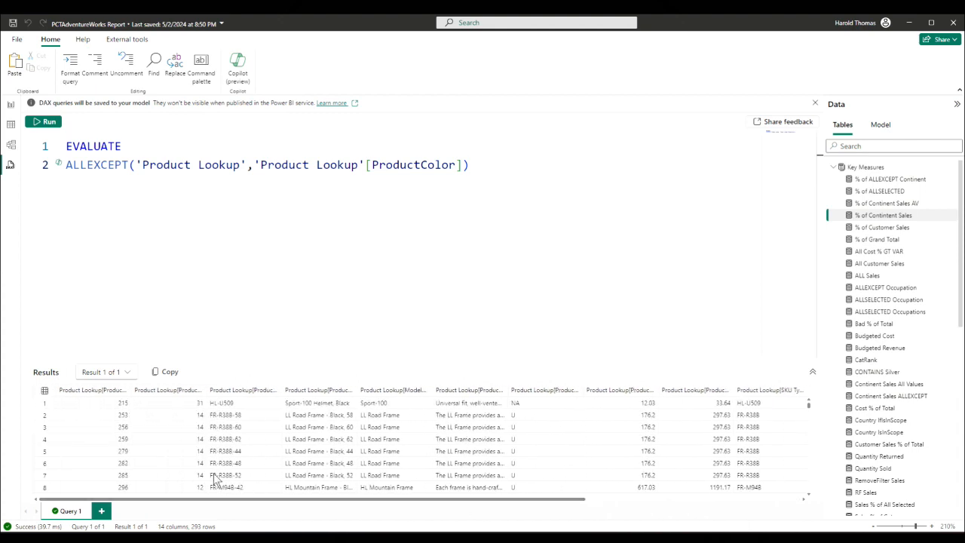
- Add 'Product Lookup'[ModelName] as another ALLEXCEPT column argument and run the query again
{"action": "left_click", "coordinate": [464, 172]}
{"action": "type", "text": ", mod"}
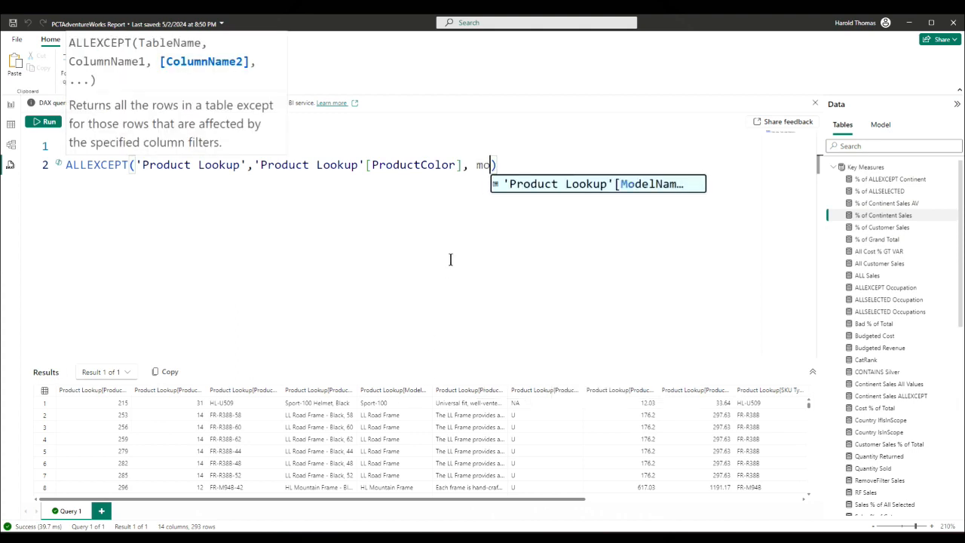
{"action": "key", "text": "Tab"}
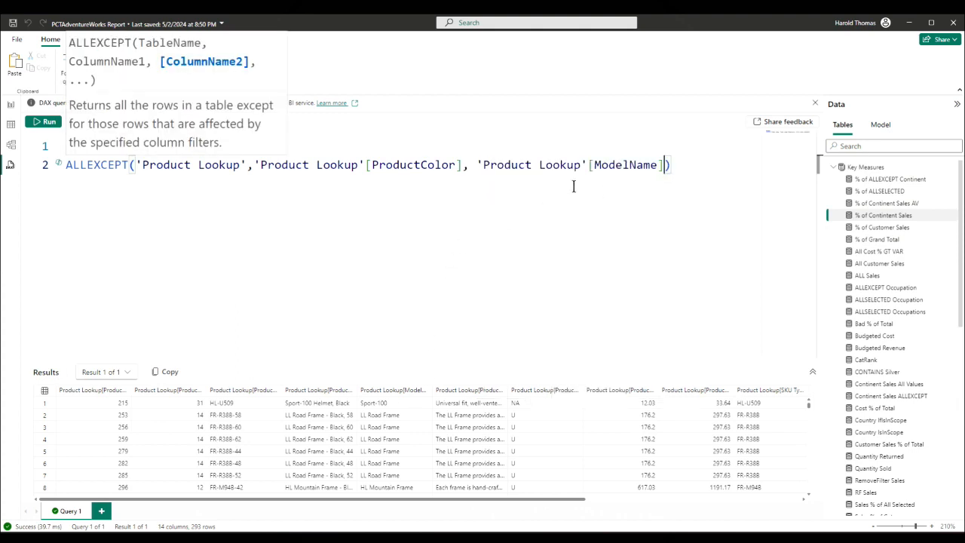
{"action": "left_click", "coordinate": [45, 121]}
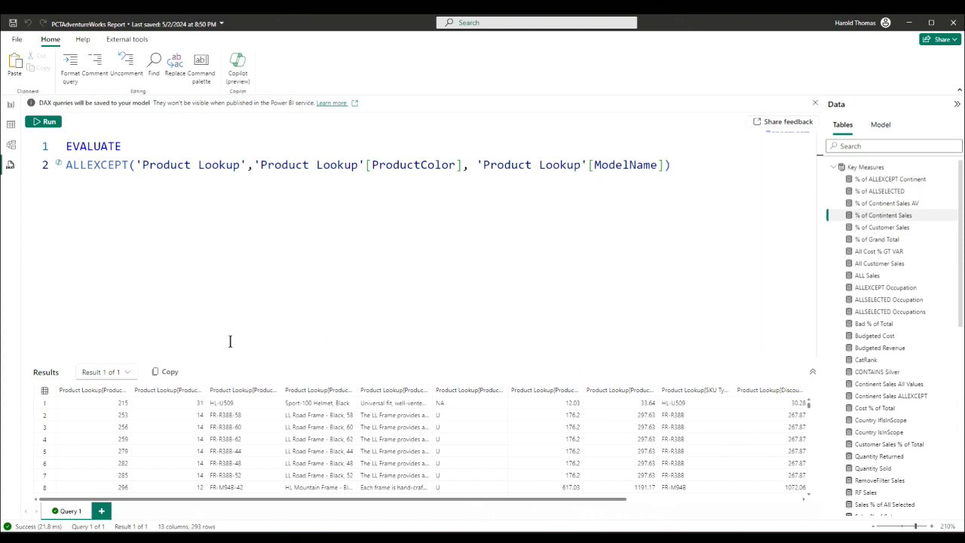
- In the report's ALLEXCEPT page, replace the matrix's row hierarchy with the full Territory Hierarchy from Territory Lookup
{"action": "left_click", "coordinate": [11, 105]}
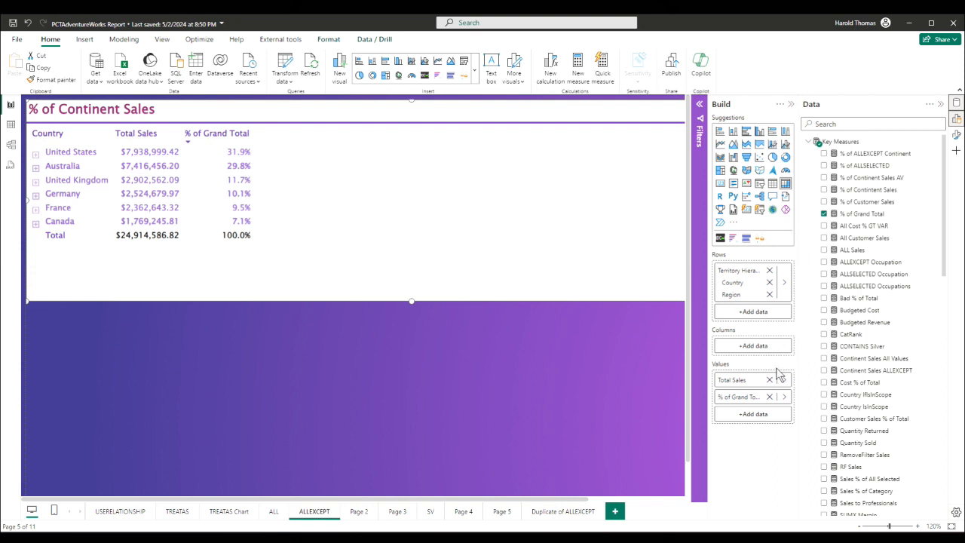
{"action": "left_click", "coordinate": [771, 273]}
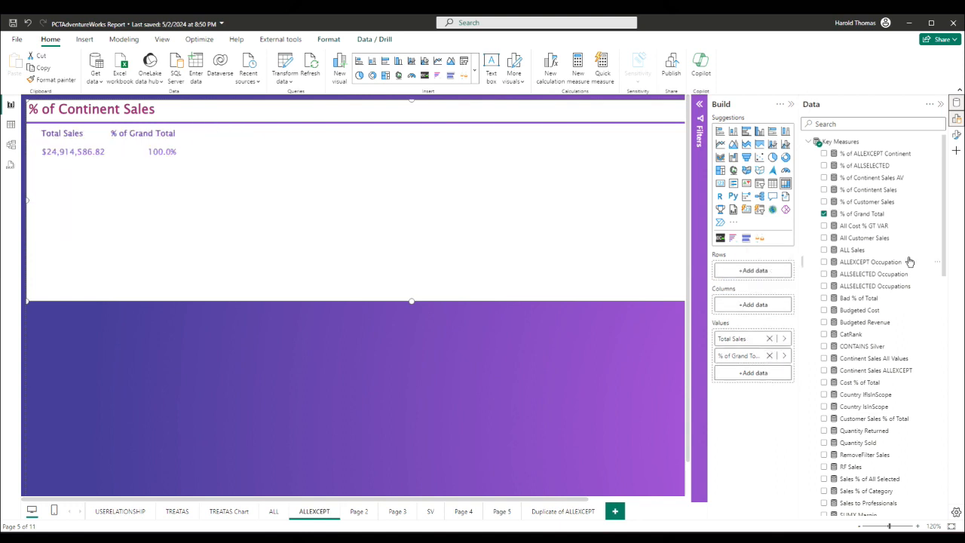
{"action": "scroll", "coordinate": [947, 280], "scroll_direction": "down", "scroll_amount": 1}
{"action": "left_click_drag", "start_coordinate": [947, 280], "coordinate": [964, 511]}
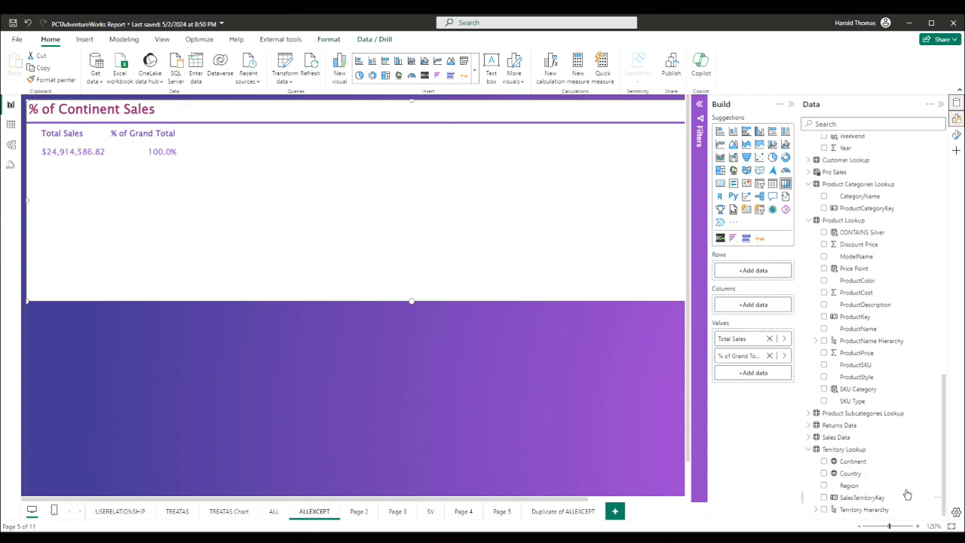
{"action": "left_click_drag", "start_coordinate": [859, 510], "coordinate": [760, 278]}
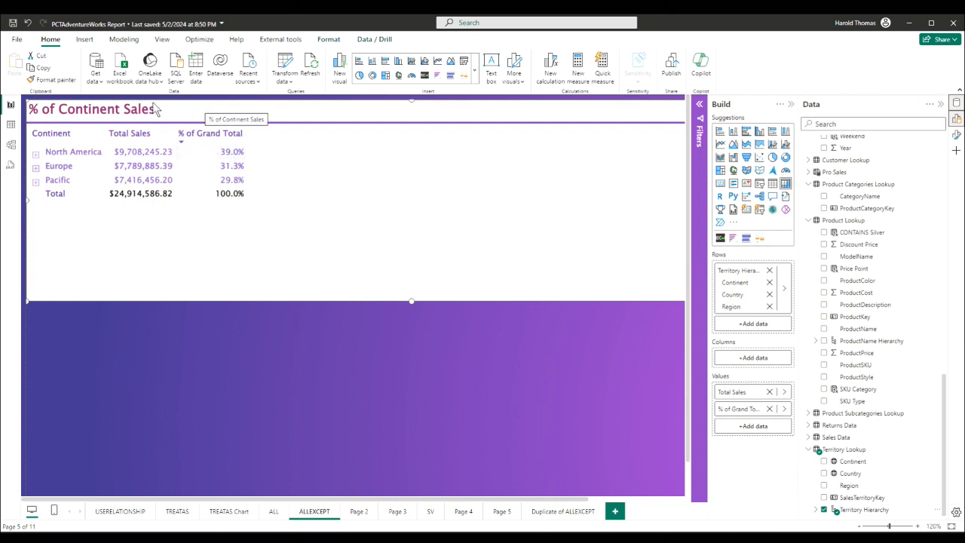
- Examine North America's country rows in the matrix, collapse them, and review the Continent Sales ALLEXCEPT measure's formula
{"action": "left_click", "coordinate": [36, 155]}
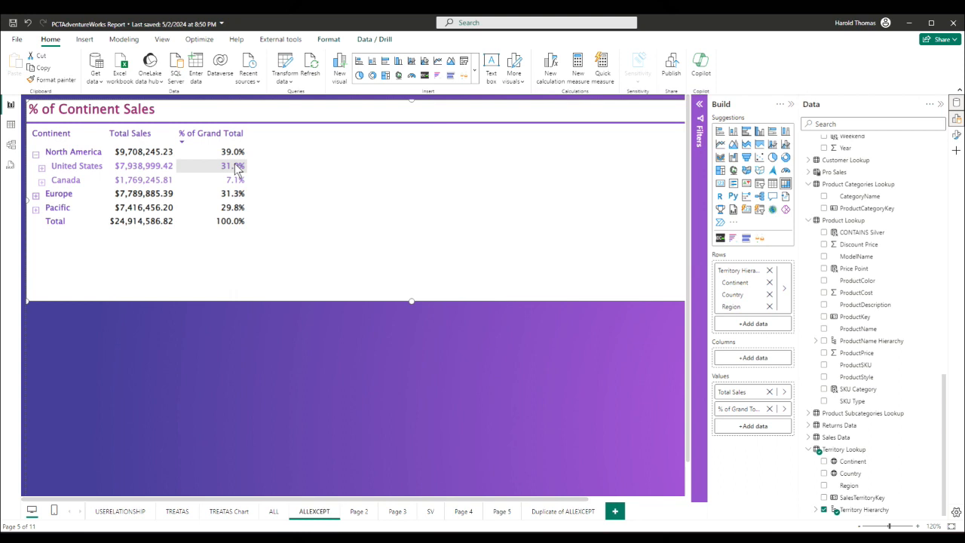
{"action": "left_click", "coordinate": [37, 155]}
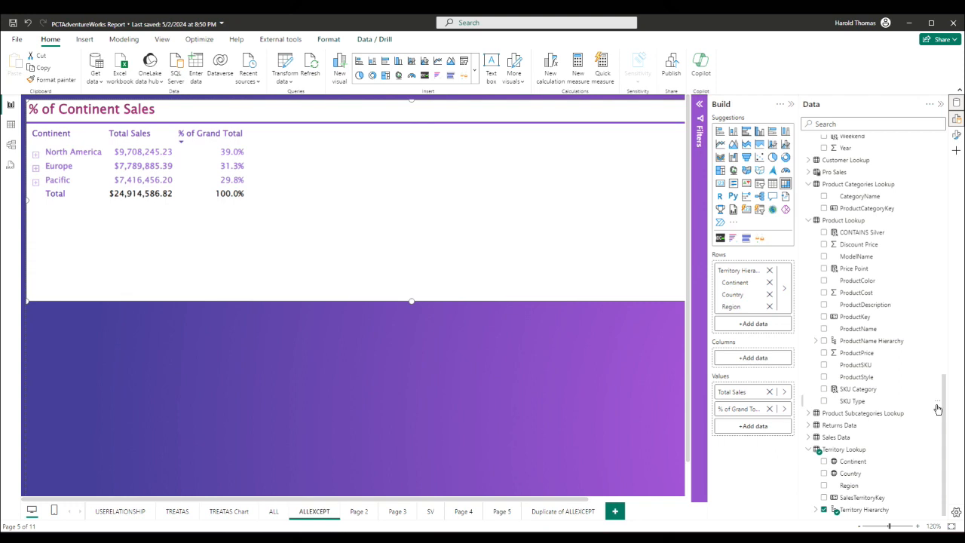
{"action": "left_click_drag", "start_coordinate": [944, 401], "coordinate": [950, 145]}
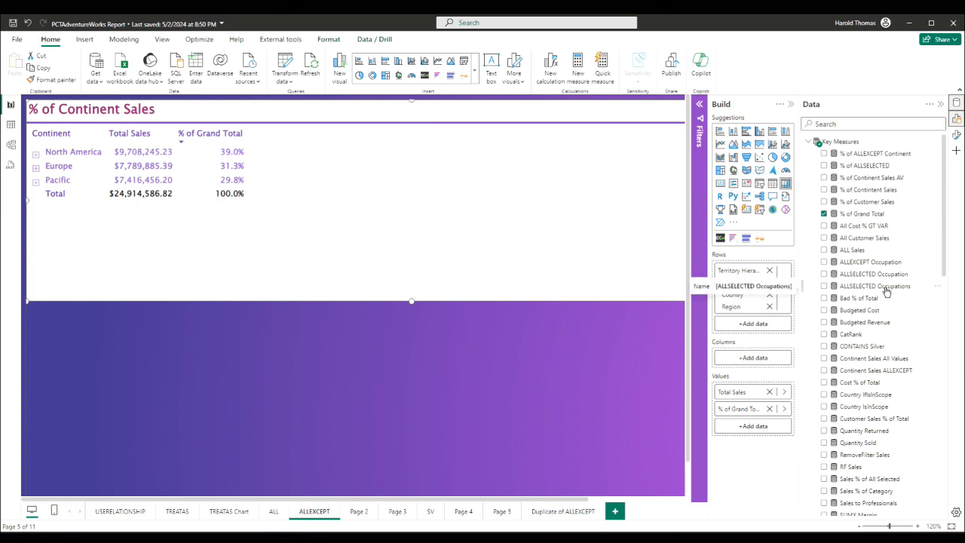
{"action": "left_click_drag", "start_coordinate": [887, 370], "coordinate": [906, 375]}
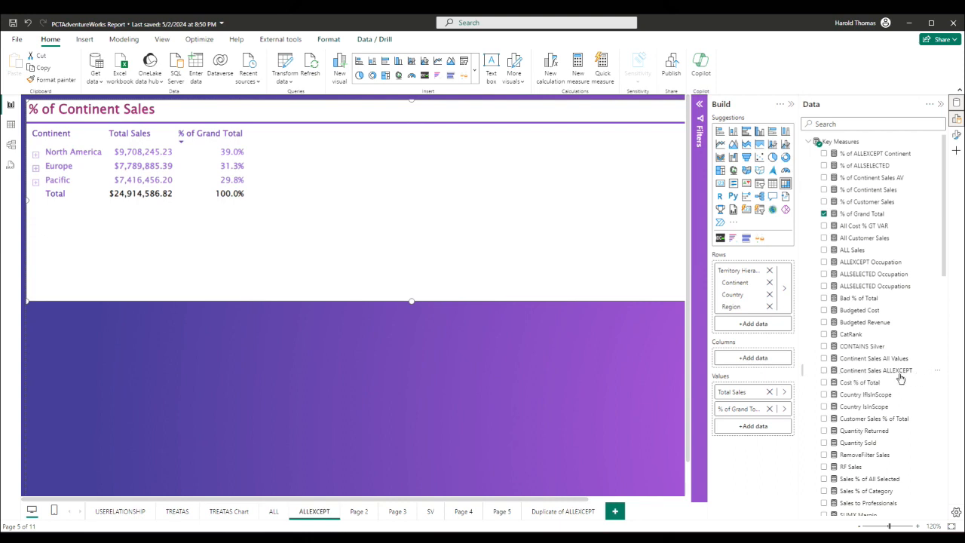
{"action": "left_click", "coordinate": [877, 372]}
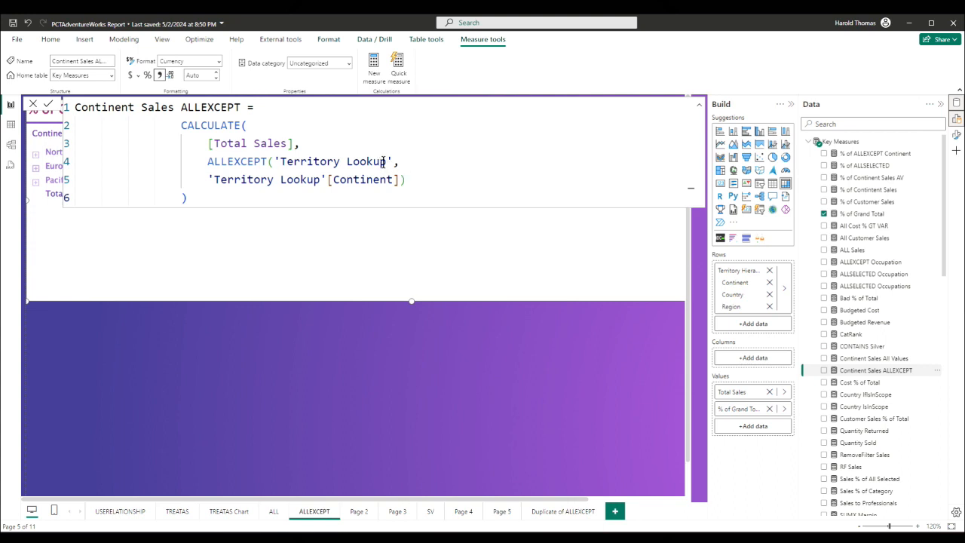
{"action": "left_click", "coordinate": [178, 415]}
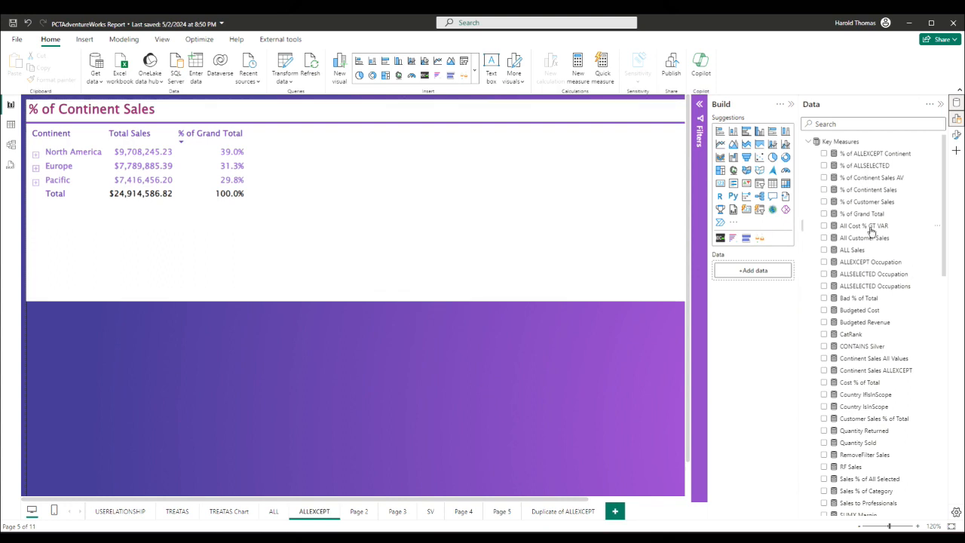
- Add the Continent Sales ALLEXCEPT measure to the matrix and expand North America to its countries
{"action": "left_click_drag", "start_coordinate": [875, 373], "coordinate": [321, 138]}
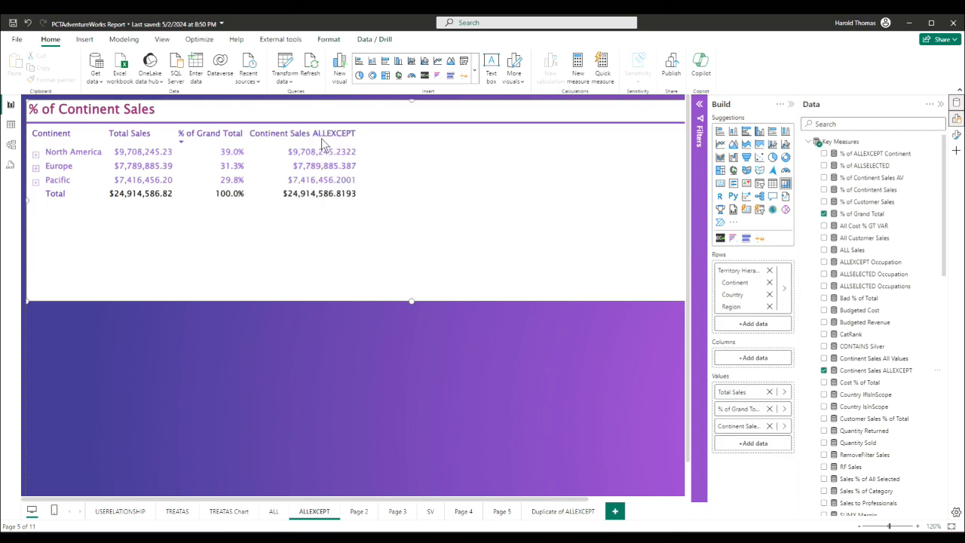
{"action": "left_click", "coordinate": [35, 155]}
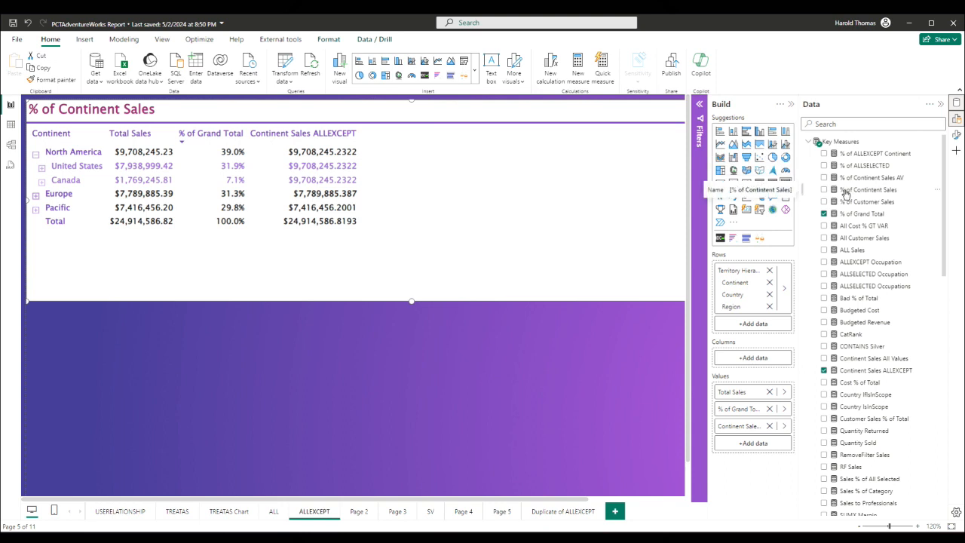
- Add the % of Contintent Sales measure to the matrix and review its formula
{"action": "left_click_drag", "start_coordinate": [845, 194], "coordinate": [410, 139]}
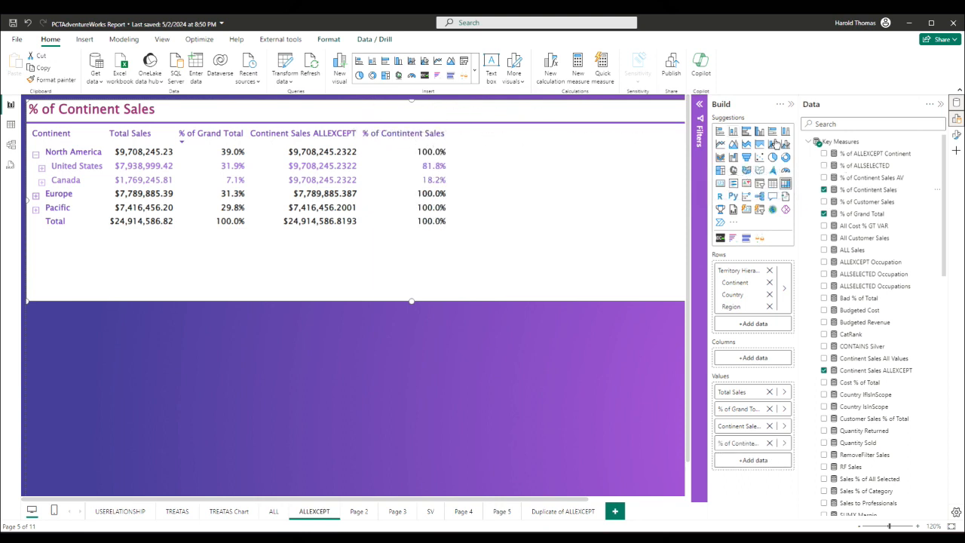
{"action": "left_click", "coordinate": [869, 190]}
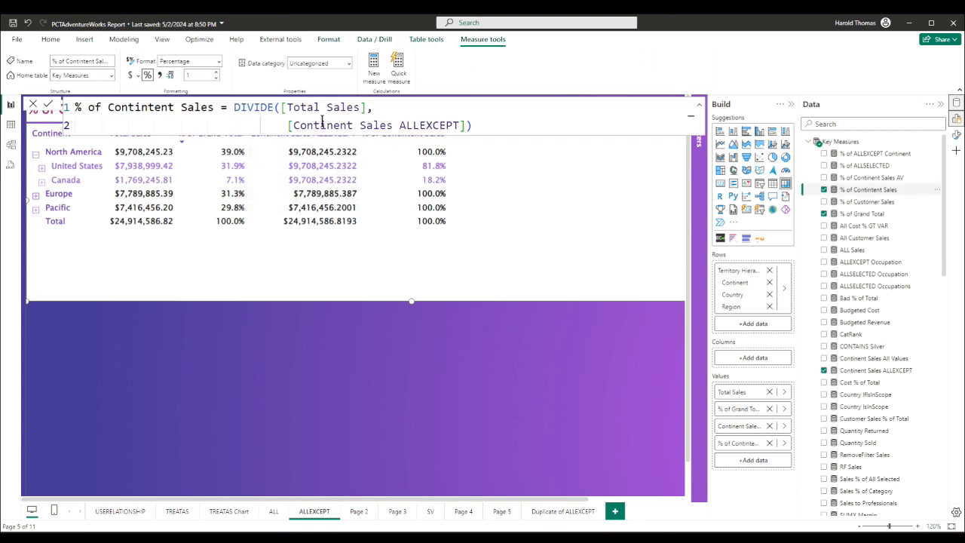
{"action": "left_click", "coordinate": [381, 218]}
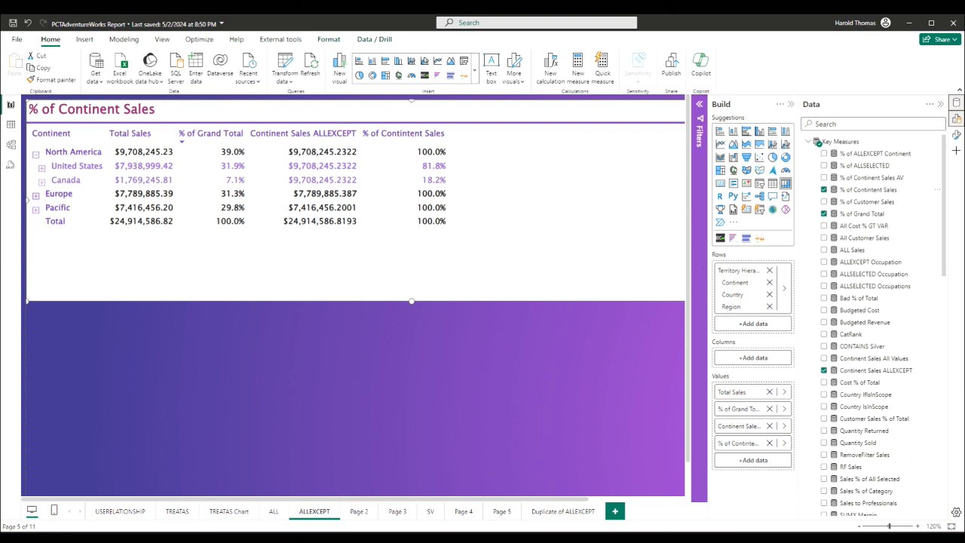
- Remove the Continent level from the Territory Hierarchy in the matrix rows
{"action": "left_click", "coordinate": [769, 282]}
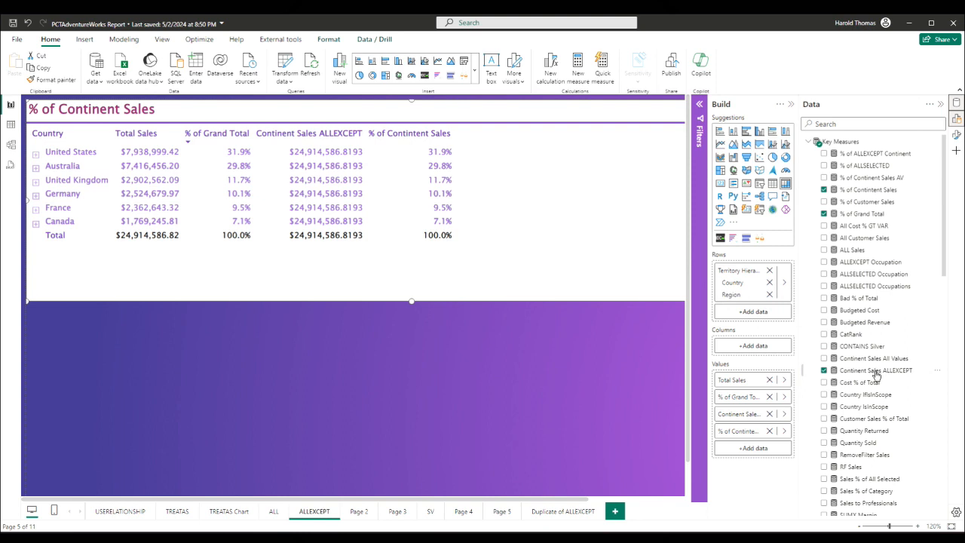
- Add the Continent Sales All Values measure to the matrix and open its formula for review
{"action": "left_click_drag", "start_coordinate": [870, 362], "coordinate": [521, 142]}
{"action": "left_click_drag", "start_coordinate": [519, 135], "coordinate": [519, 136]}
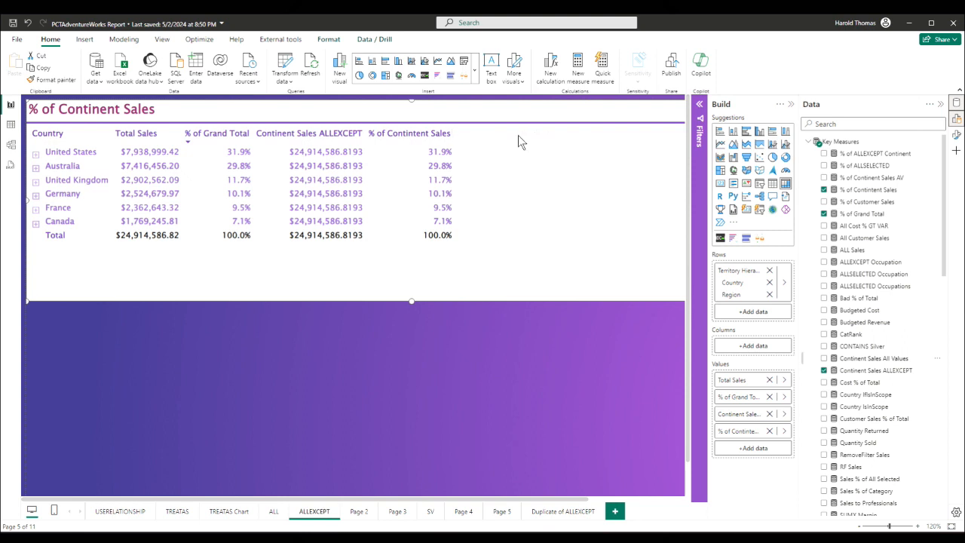
{"action": "left_click", "coordinate": [863, 359]}
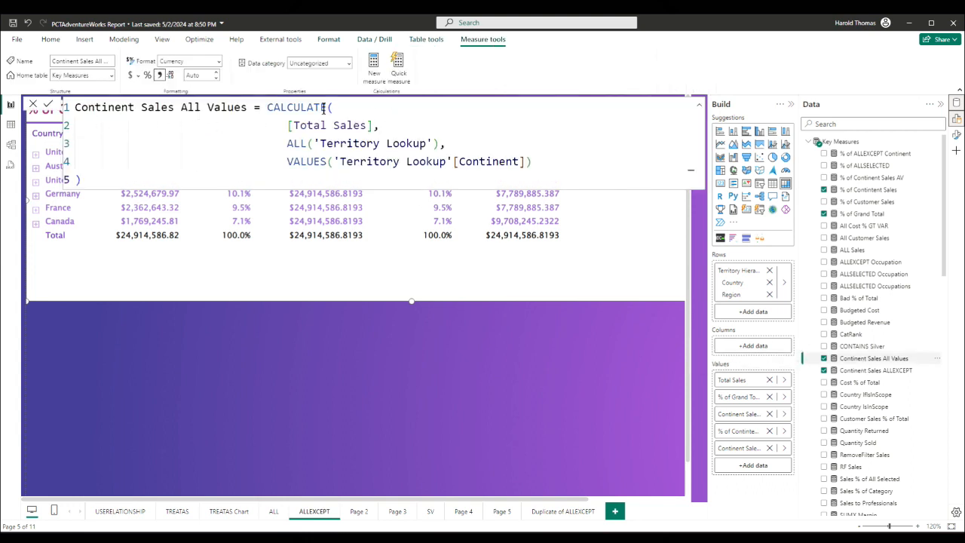
- Examine the ALL('Territory Lookup') and VALUES('Territory Lookup'[Continent]) filter arguments in the Continent Sales All Values formula, then close the formula
{"action": "left_click", "coordinate": [447, 144]}
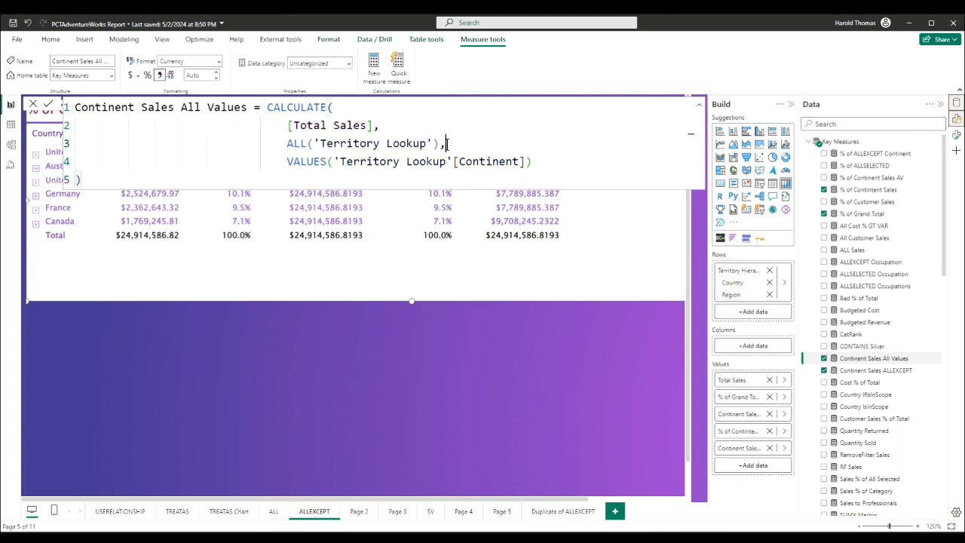
{"action": "double_click", "coordinate": [286, 161]}
{"action": "left_click_drag", "start_coordinate": [284, 161], "coordinate": [532, 166]}
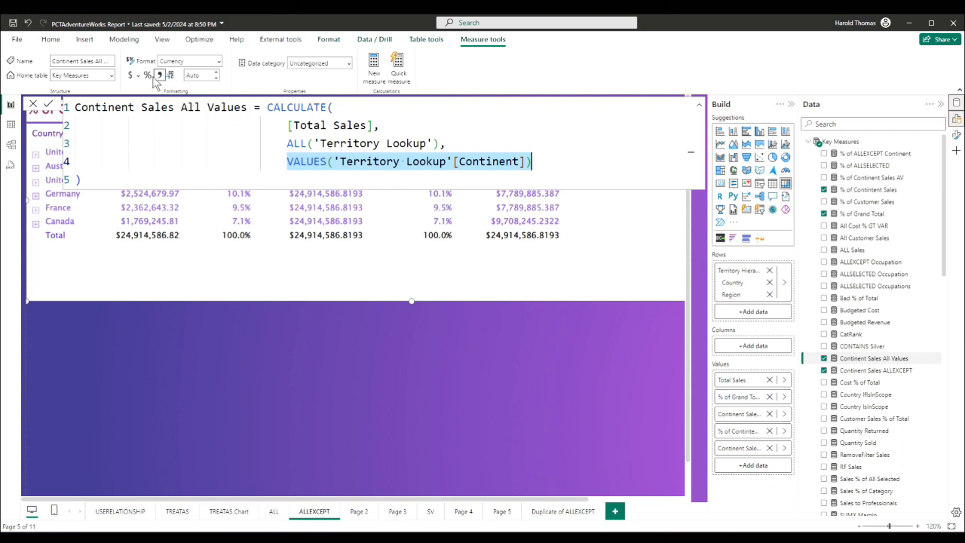
{"action": "left_click", "coordinate": [329, 283]}
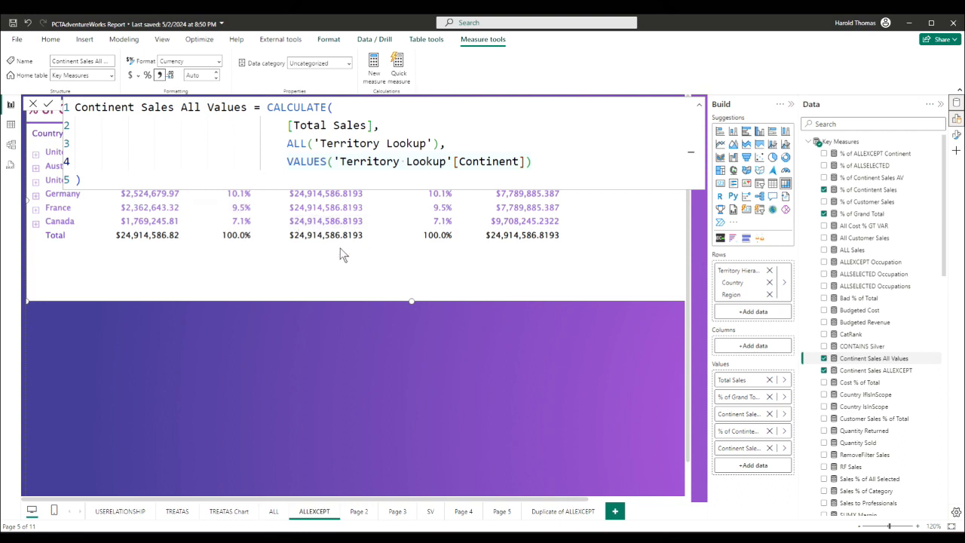
{"action": "left_click", "coordinate": [345, 328]}
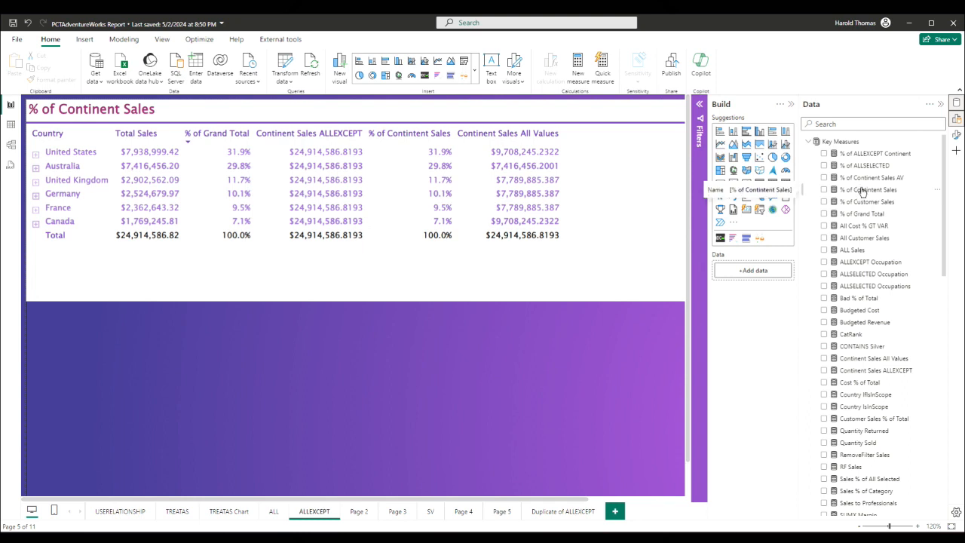
- Review the DIVIDE formulas of the % of Contintent Sales and % of Continent Sales AV measures
{"action": "left_click_drag", "start_coordinate": [860, 179], "coordinate": [879, 189]}
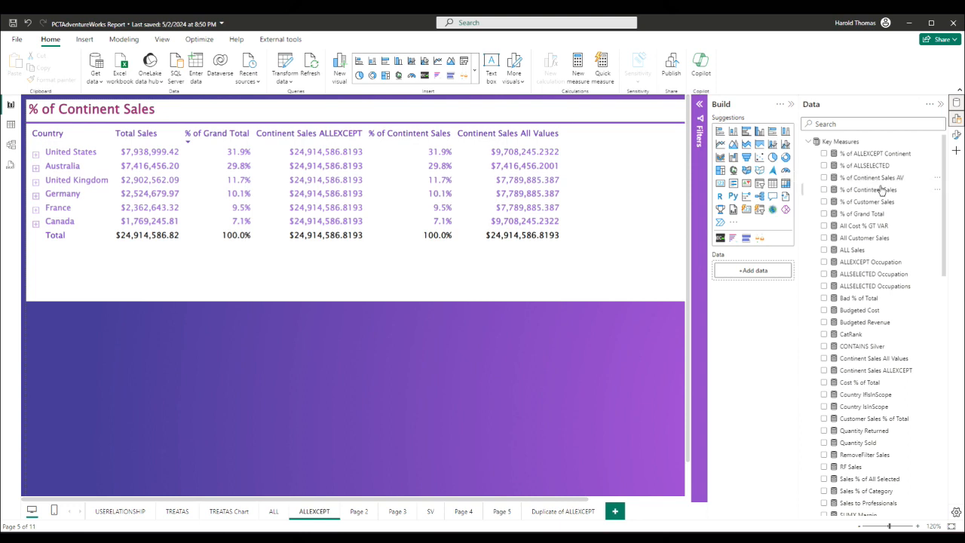
{"action": "left_click", "coordinate": [875, 190]}
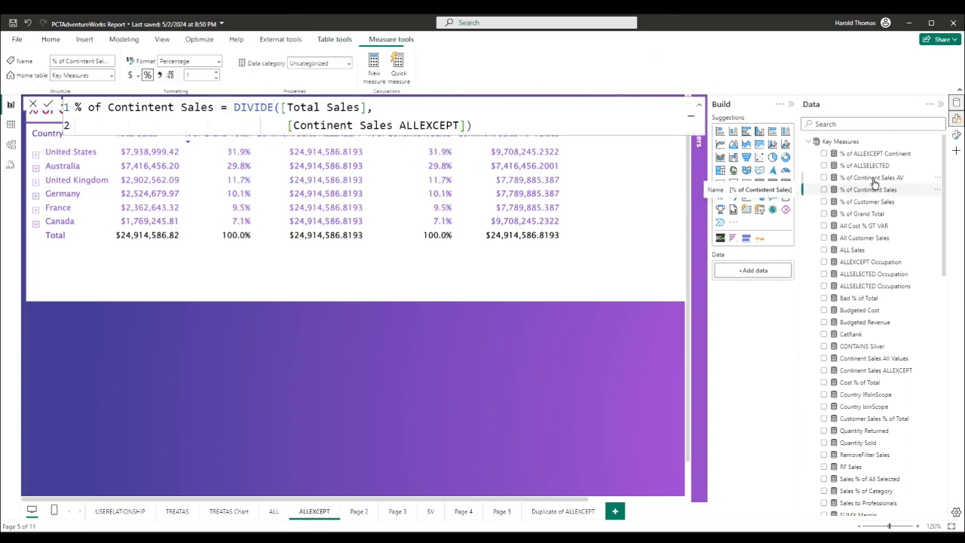
{"action": "left_click", "coordinate": [839, 178]}
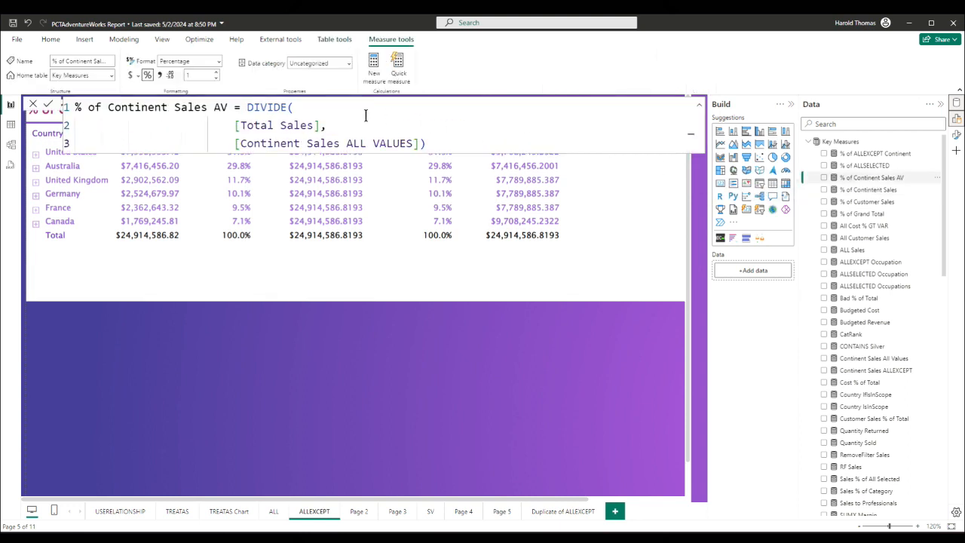
{"action": "left_click", "coordinate": [834, 195]}
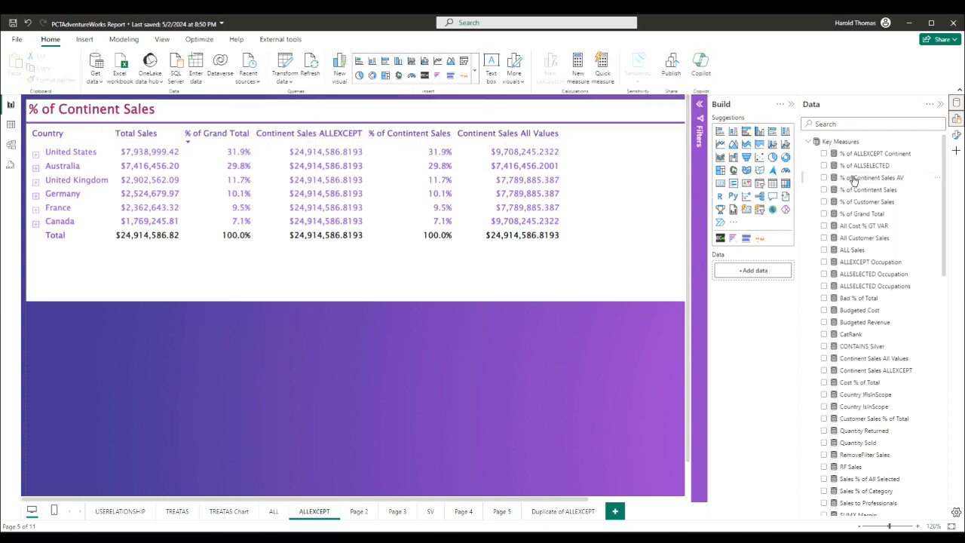
- Add the % of Continent Sales AV measure to the matrix and expand United States to its regions
{"action": "left_click_drag", "start_coordinate": [855, 179], "coordinate": [635, 138]}
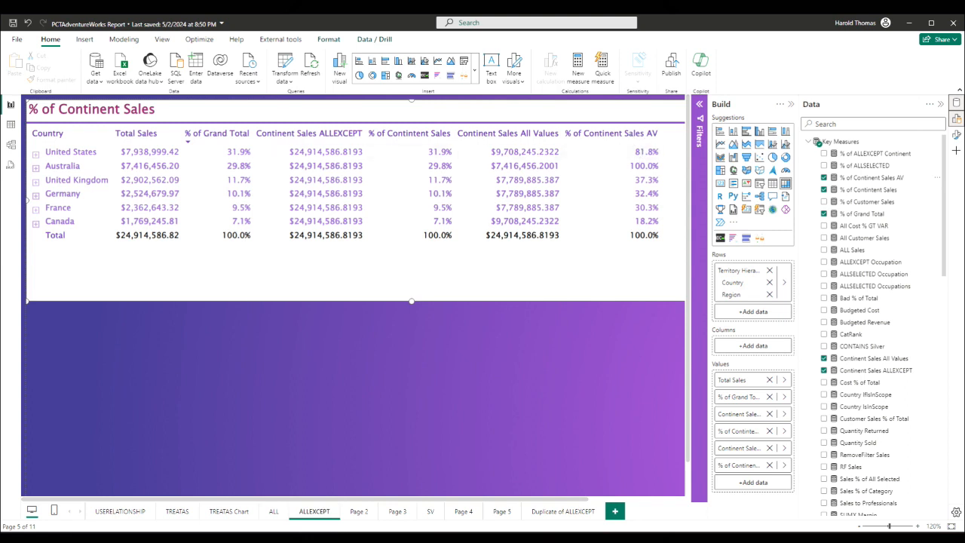
{"action": "left_click", "coordinate": [36, 155]}
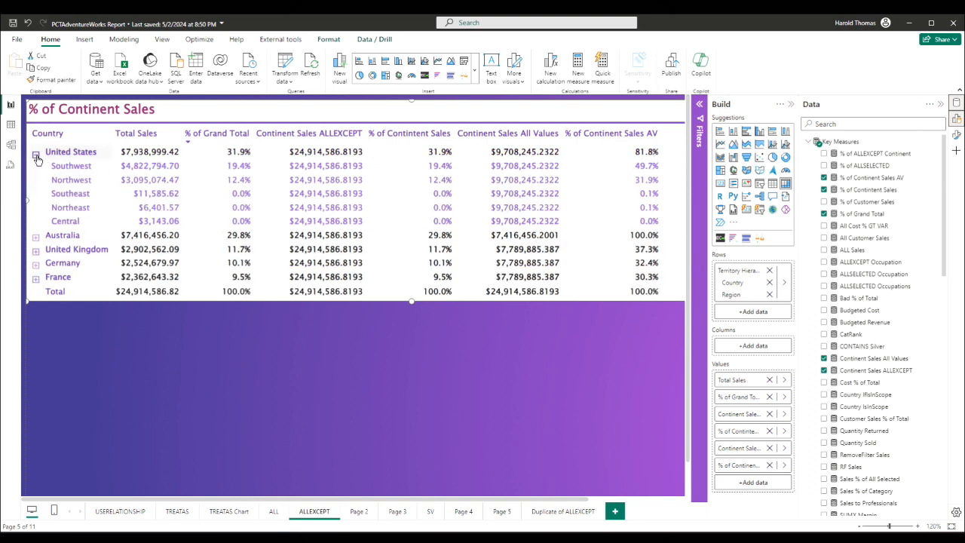